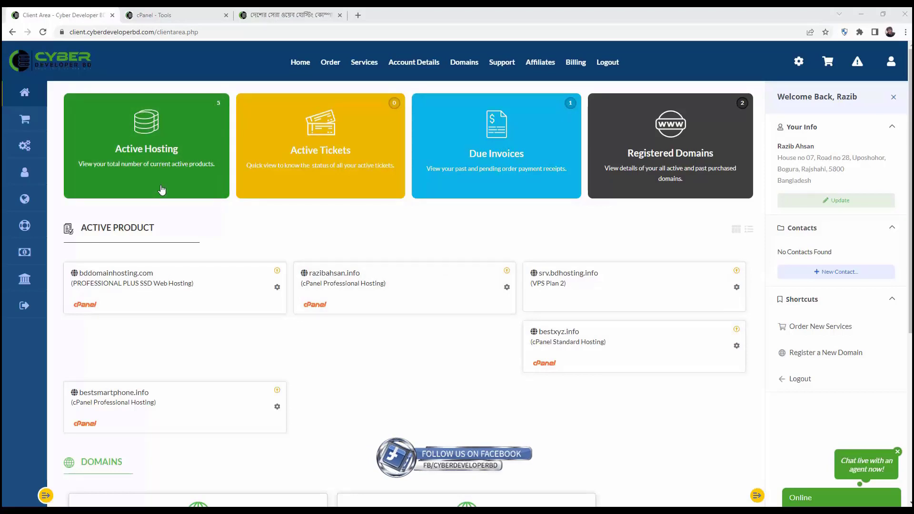
# - Open the management page of the domain cyberdeveloperbd.info from the list of owned domains
pyautogui.scroll(-4, 216, 215)
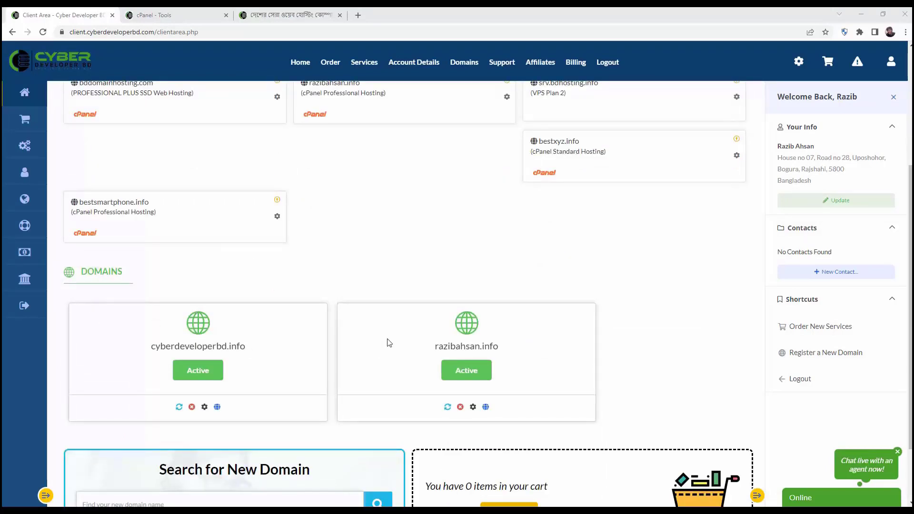
pyautogui.click(464, 62)
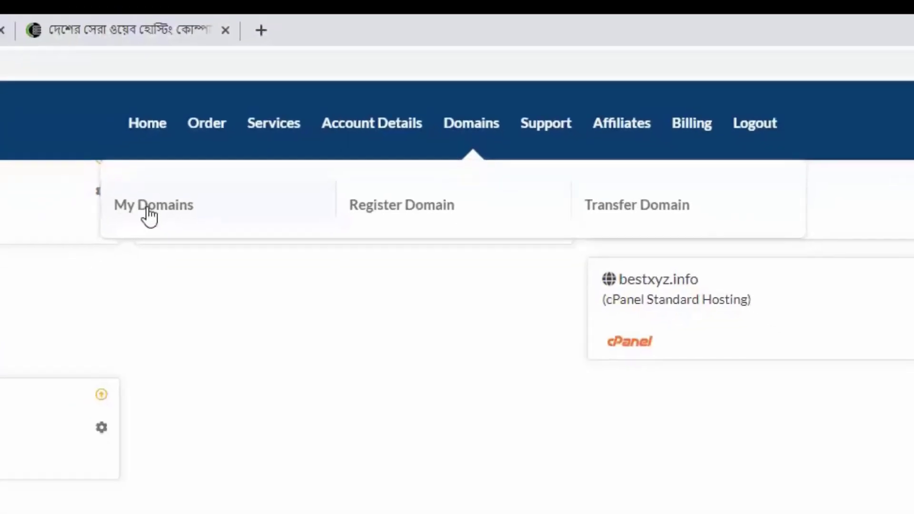
pyautogui.click(149, 212)
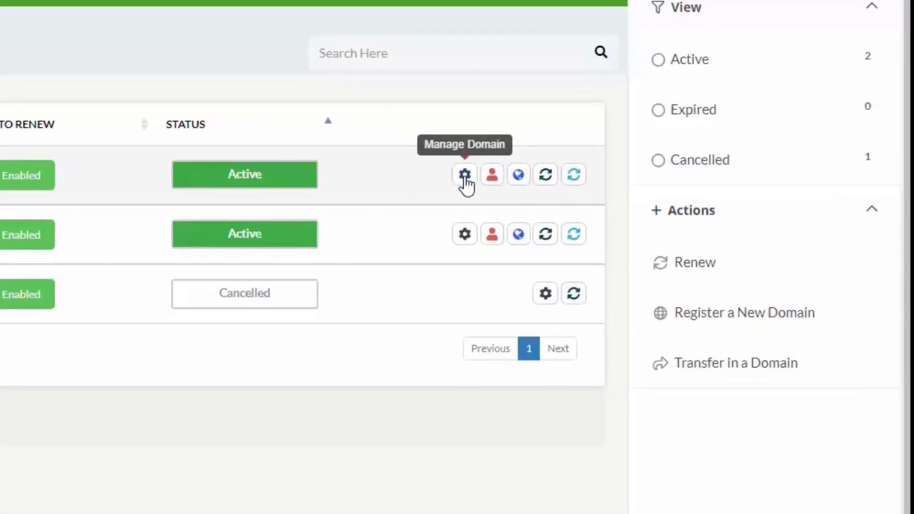
pyautogui.click(465, 175)
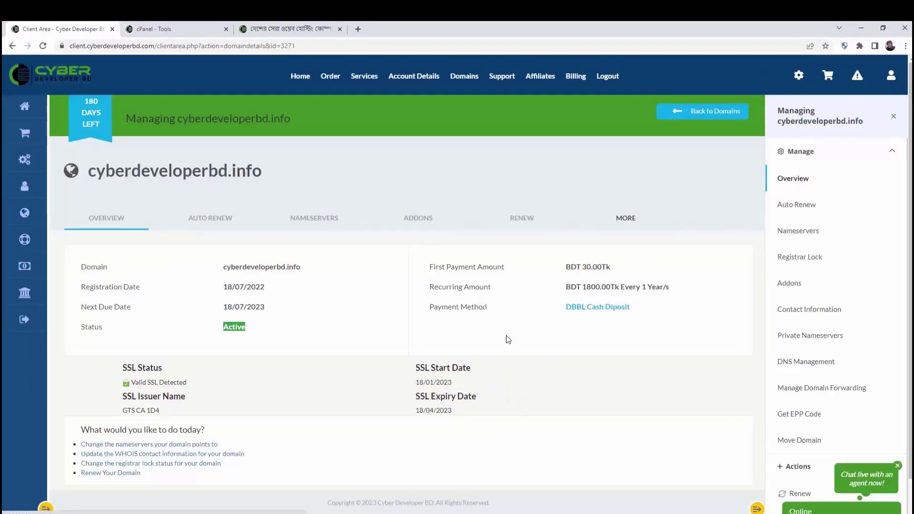
pyautogui.scroll(-2, 495, 337)
pyautogui.scroll(1, 495, 337)
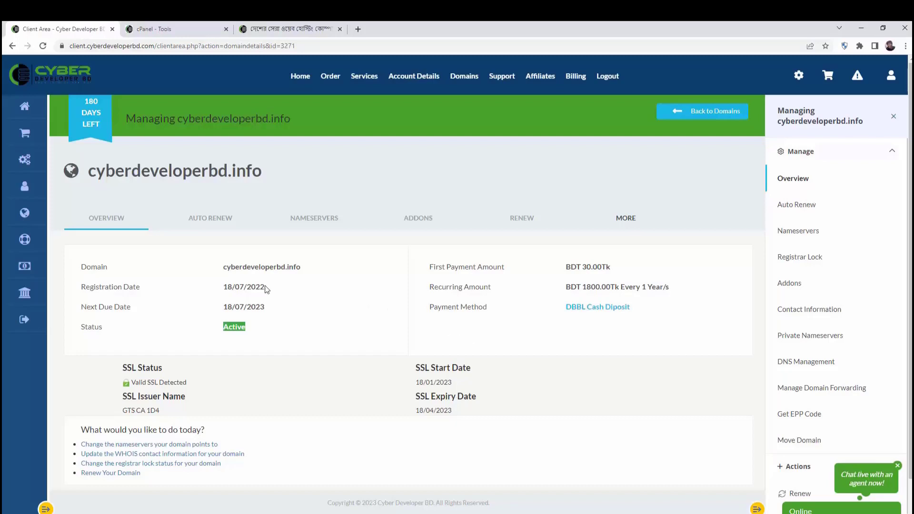
# - Switch cyberdeveloperbd.info from custom to default nameservers and save the change
pyautogui.click(322, 224)
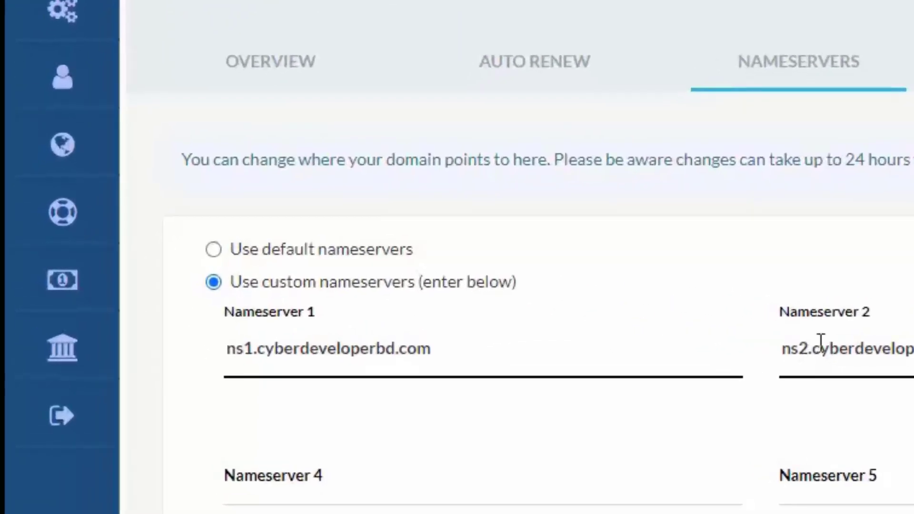
pyautogui.click(215, 249)
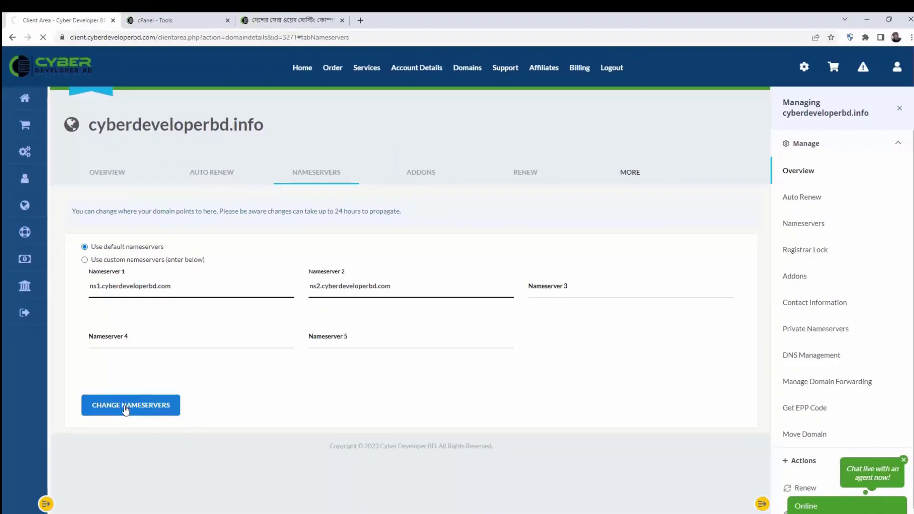
pyautogui.click(121, 404)
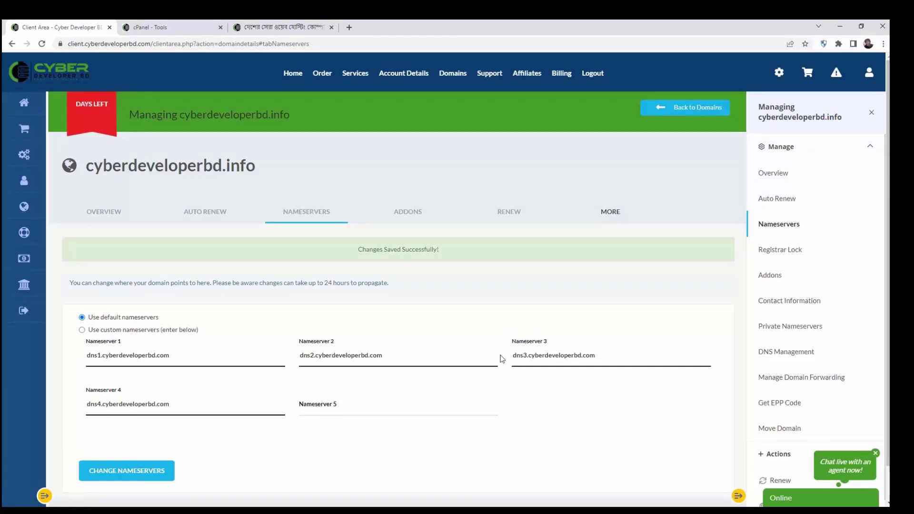
# - Open DNS management for cyberdeveloperbd.info and display its A records
pyautogui.click(611, 212)
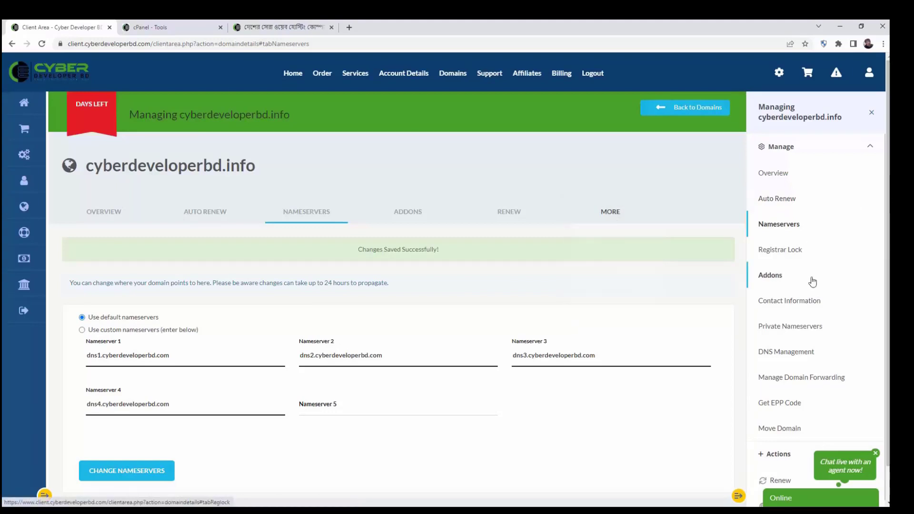
pyautogui.click(786, 356)
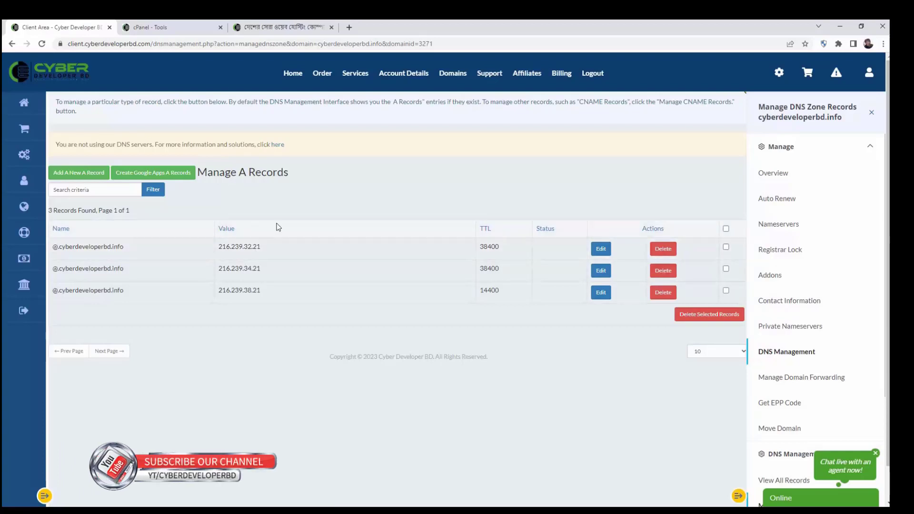
pyautogui.scroll(-5, 830, 335)
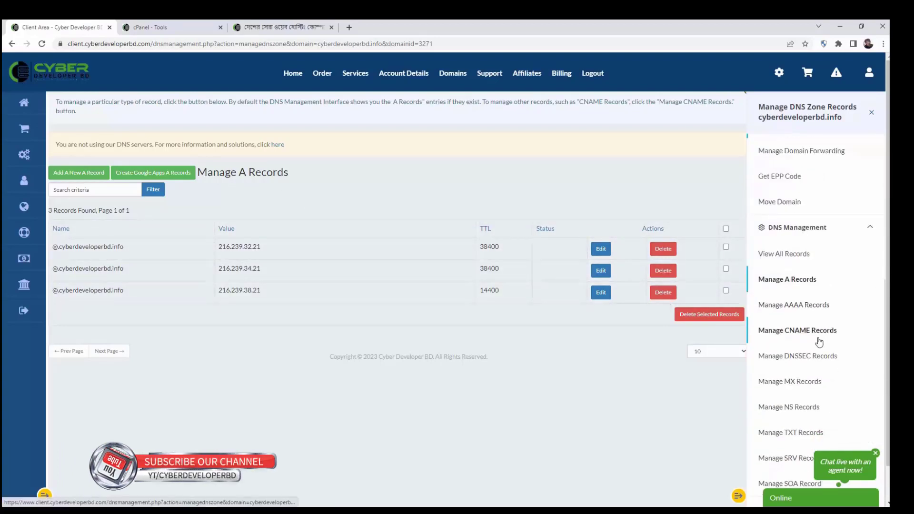
pyautogui.scroll(-1, 819, 342)
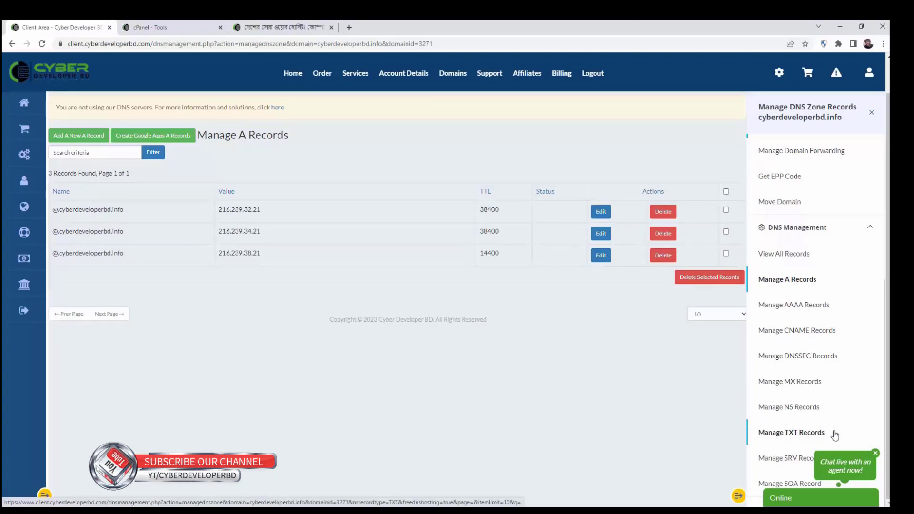
pyautogui.click(800, 281)
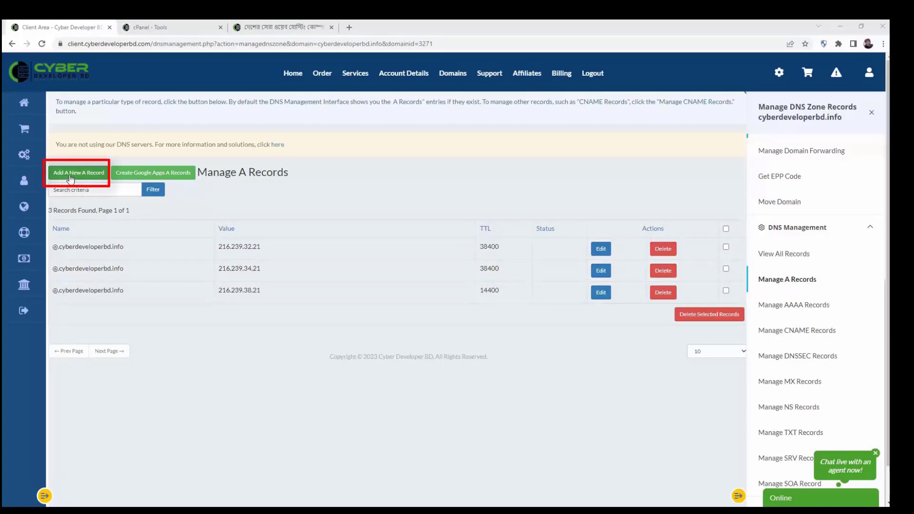
# - Add an A record for cyberdeveloperbd.info with hostname @ and IPv4 address 216.239.36.21, leaving the TTL blank
pyautogui.click(94, 177)
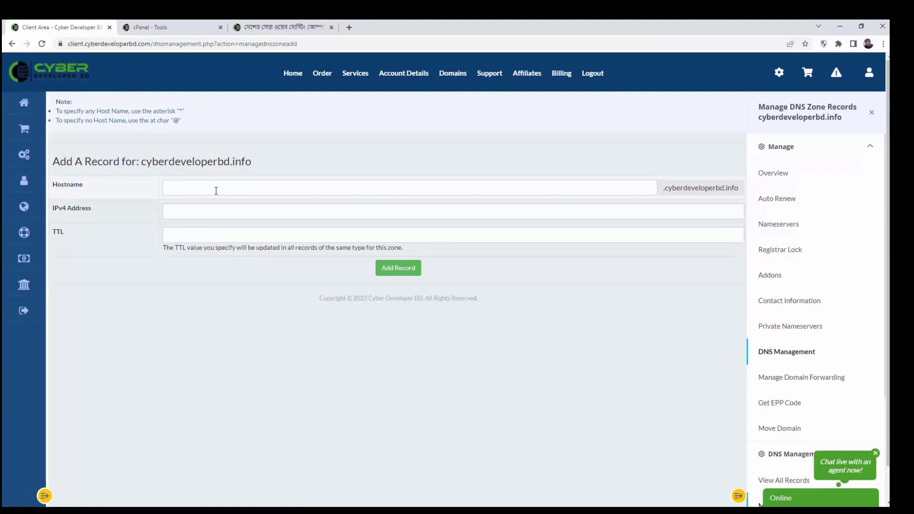
pyautogui.click(215, 190)
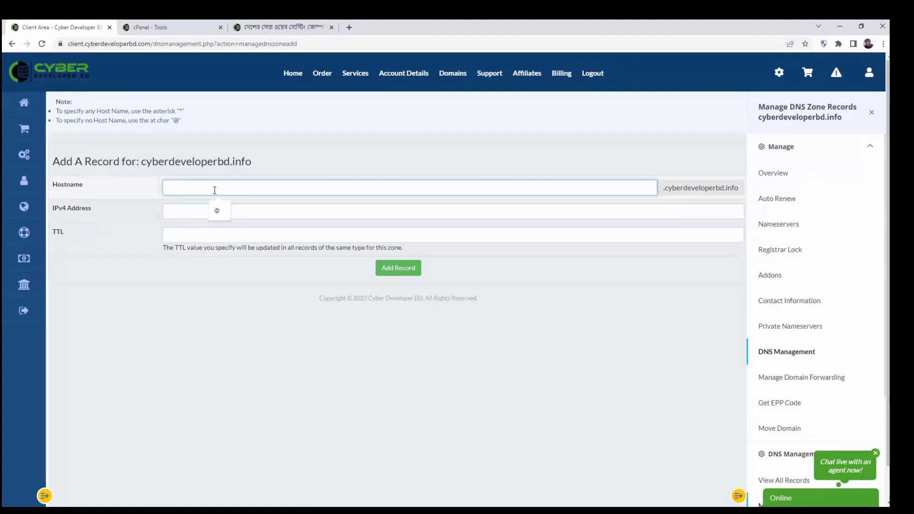
pyautogui.write('@')
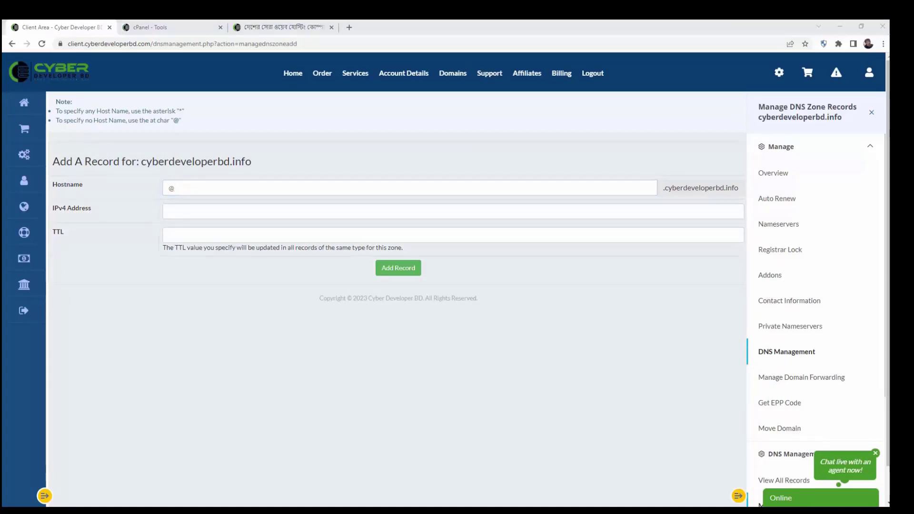
pyautogui.rightClick(193, 209)
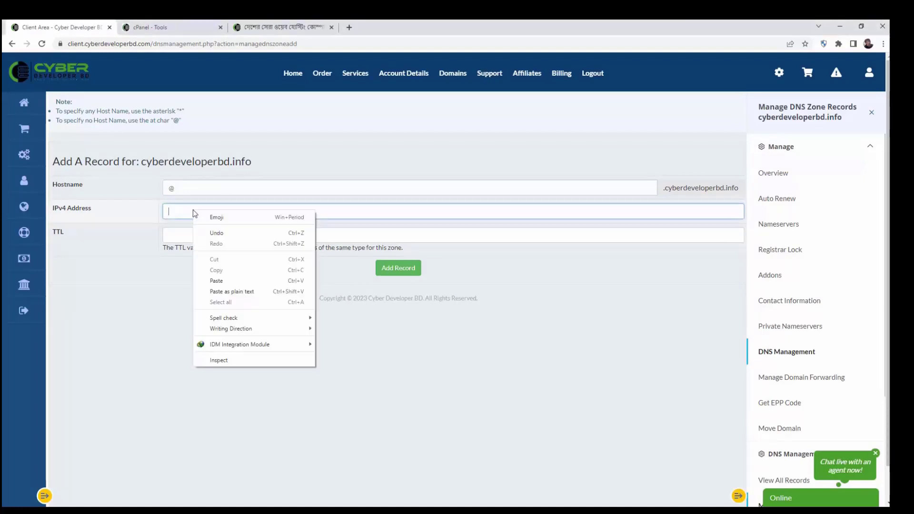
pyautogui.click(217, 281)
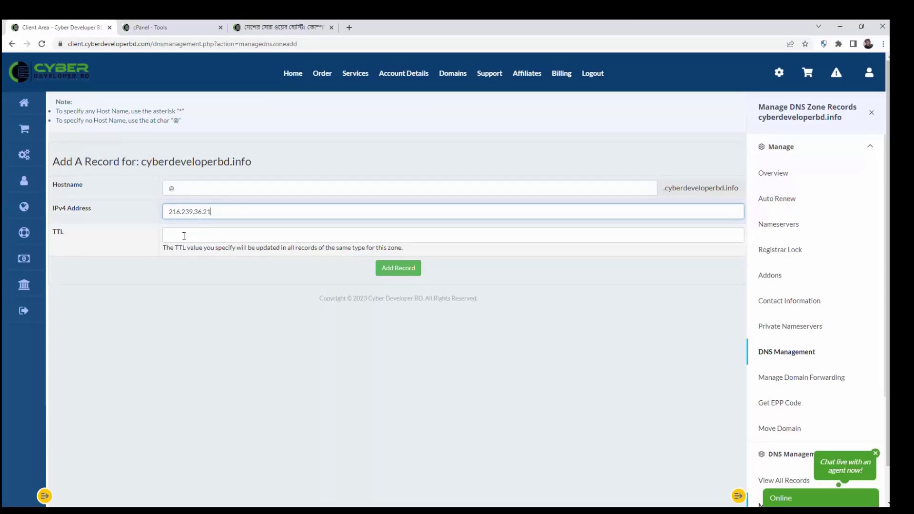
pyautogui.click(396, 269)
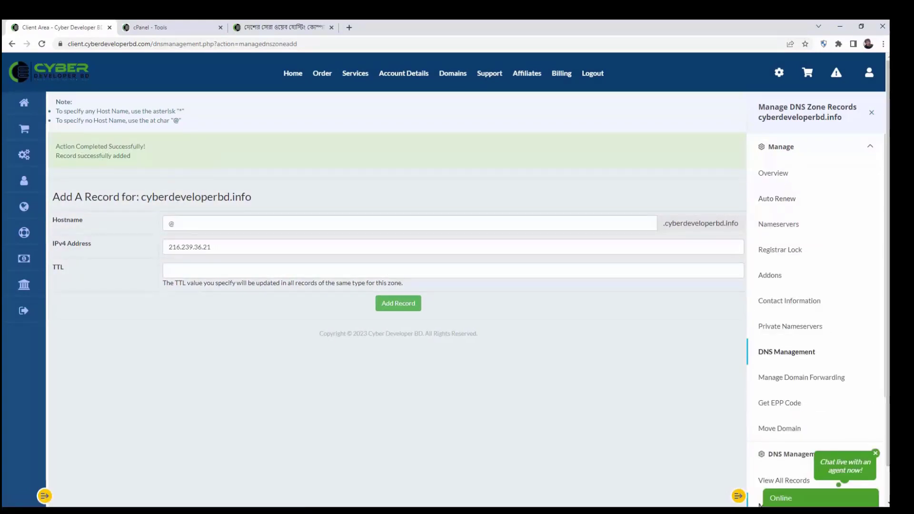
# - Return to the domain's A records list to check the added record
pyautogui.scroll(-2, 817, 338)
pyautogui.scroll(-2, 816, 338)
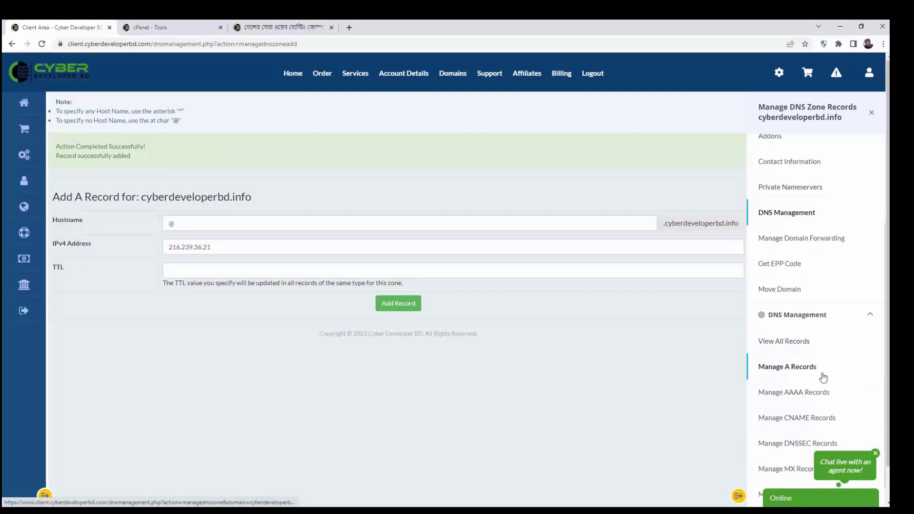
pyautogui.click(785, 372)
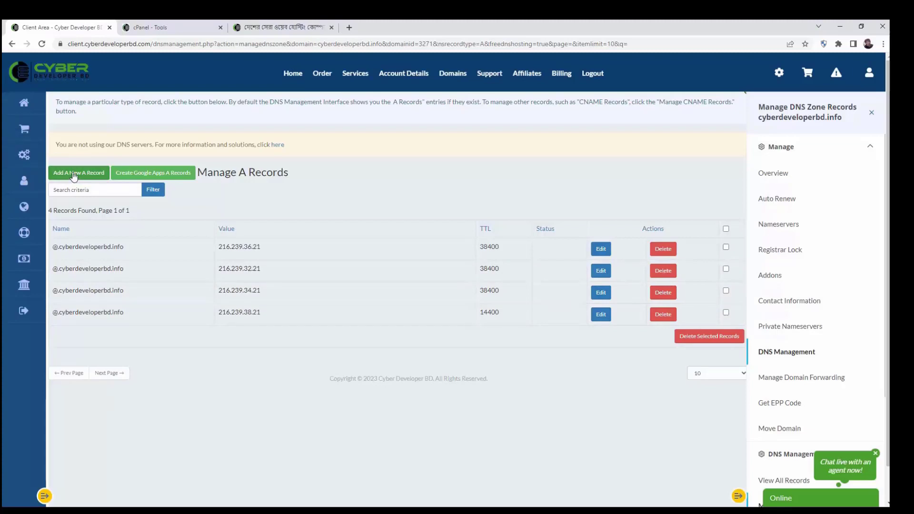
# - View the domain's CNAME records and open the blank form for a new CNAME record
pyautogui.scroll(-5, 780, 310)
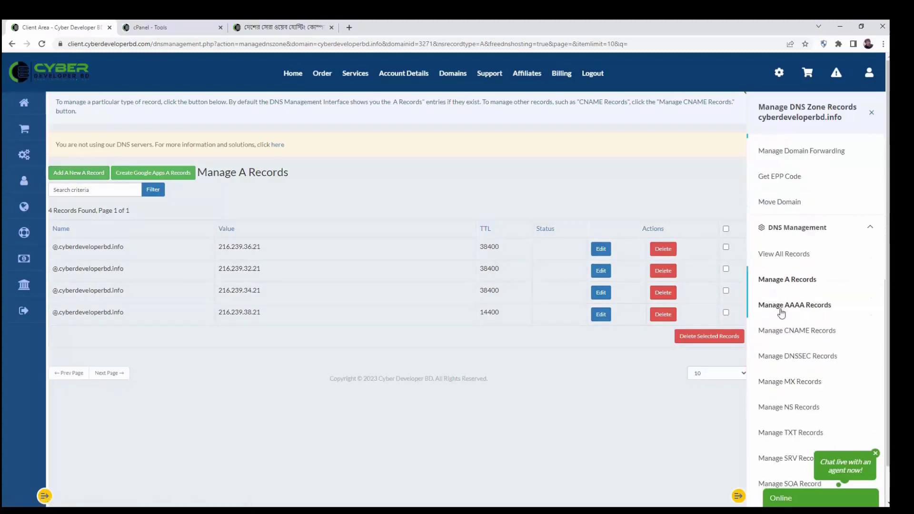
pyautogui.scroll(-2, 783, 316)
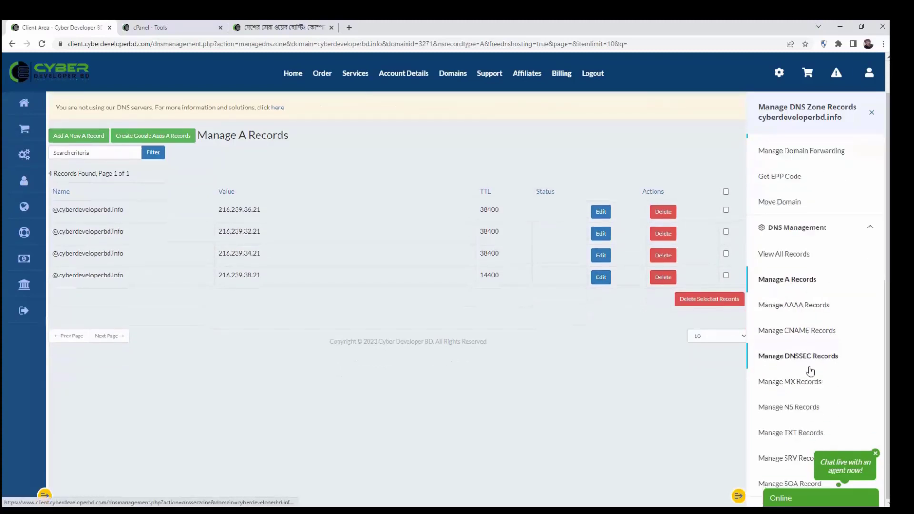
pyautogui.click(808, 335)
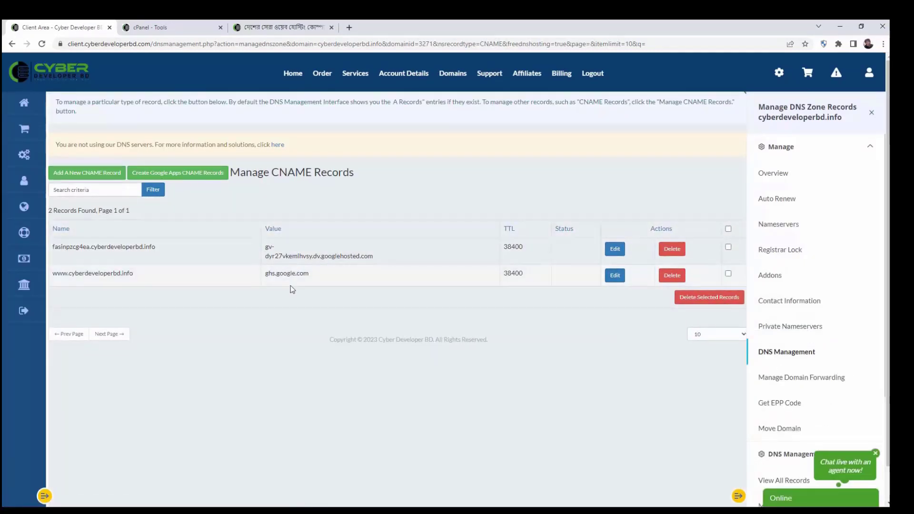
pyautogui.click(71, 179)
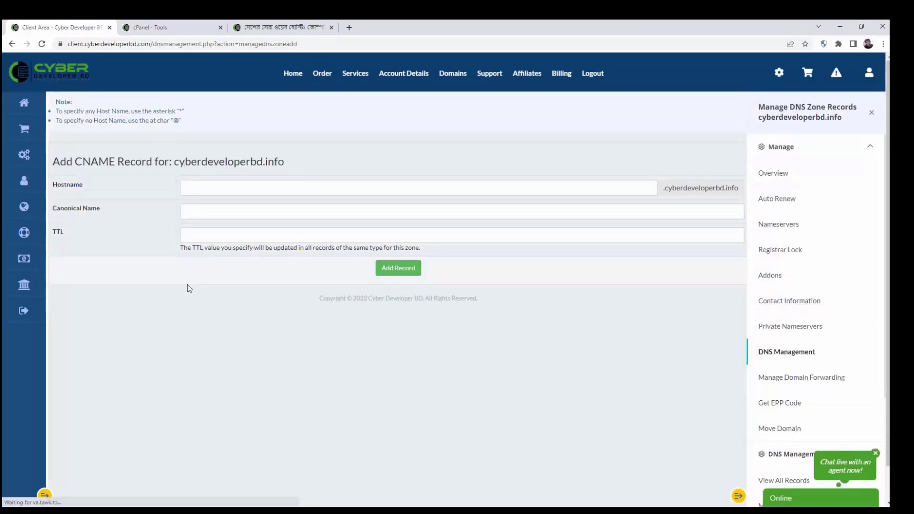
pyautogui.click(211, 190)
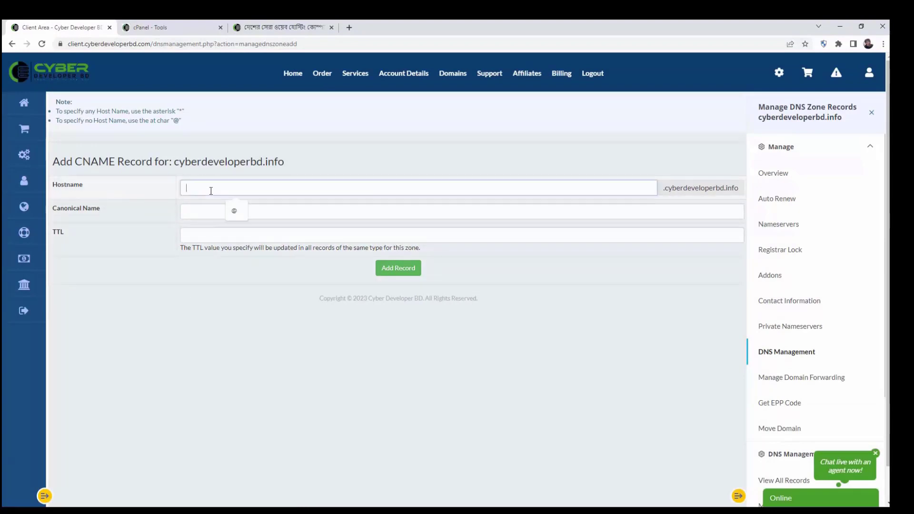
pyautogui.click(235, 322)
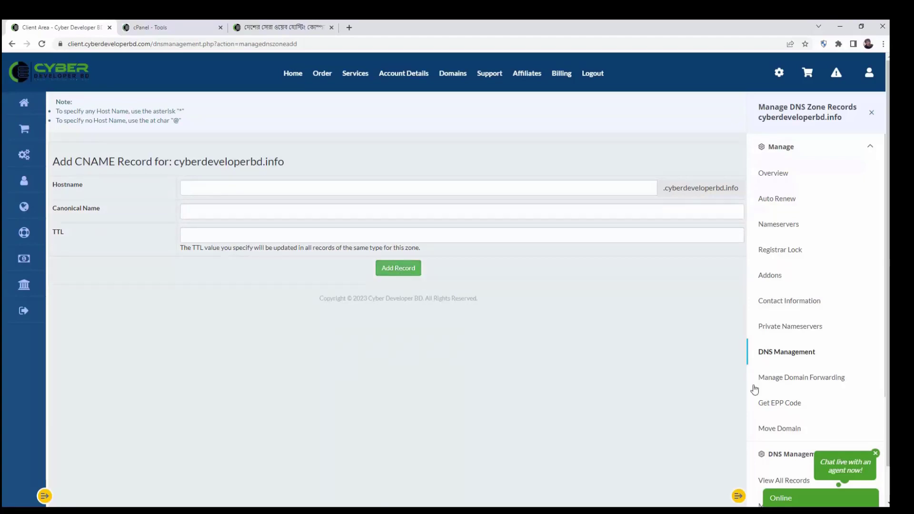
# - Open the MX records of cyberdeveloperbd.info
pyautogui.scroll(-4, 818, 343)
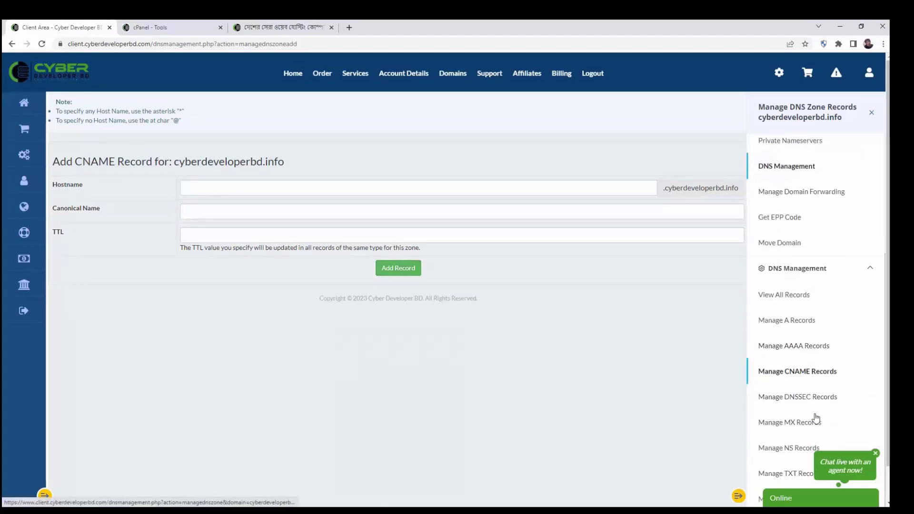
pyautogui.click(794, 424)
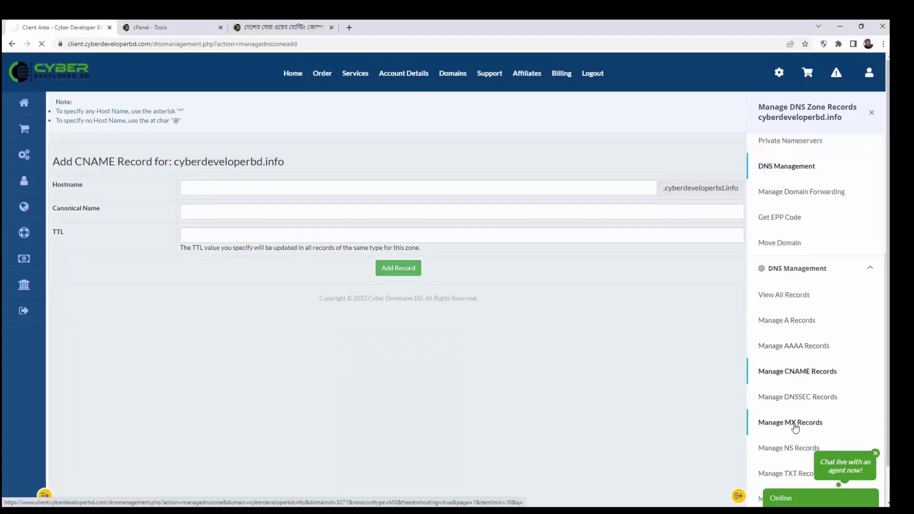